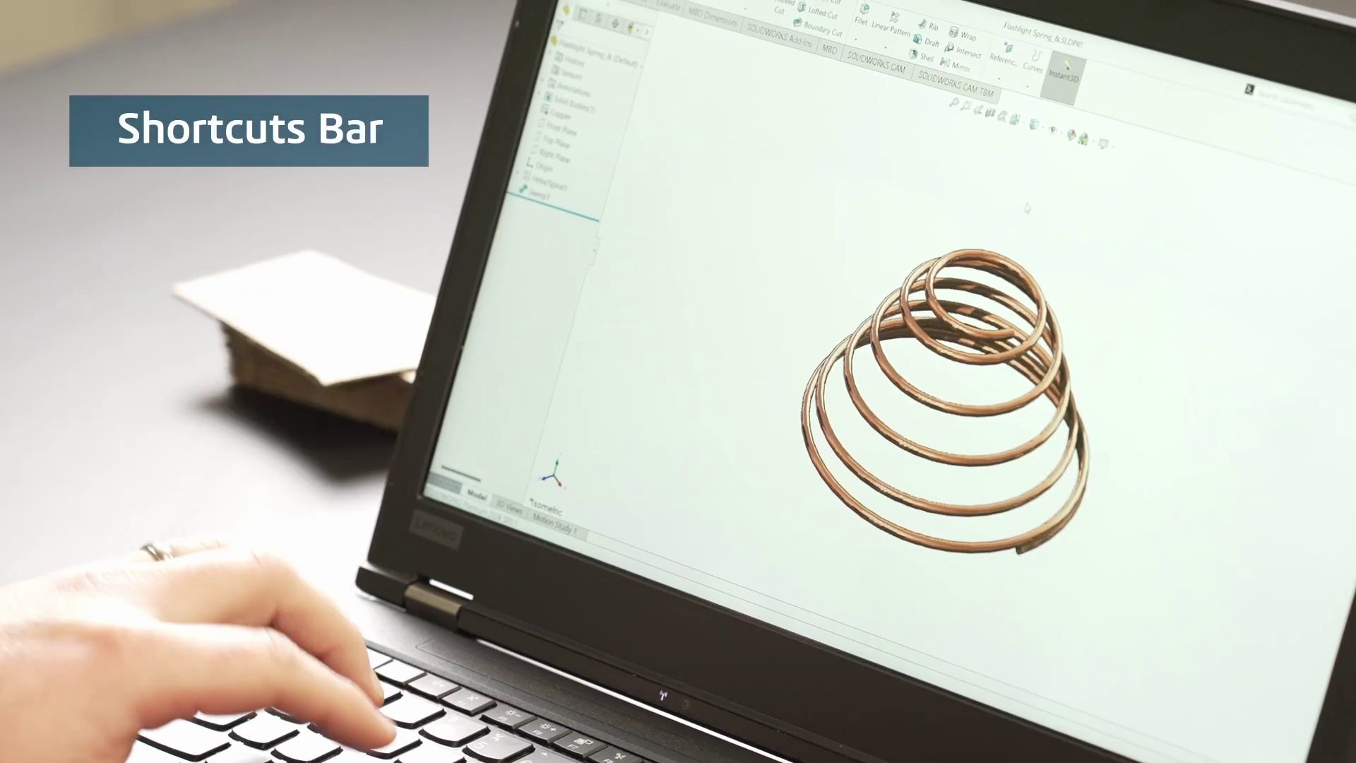
# Open the S-key Shortcut Bar over the spring and search its commands for 'move'.
pyautogui.press('s')
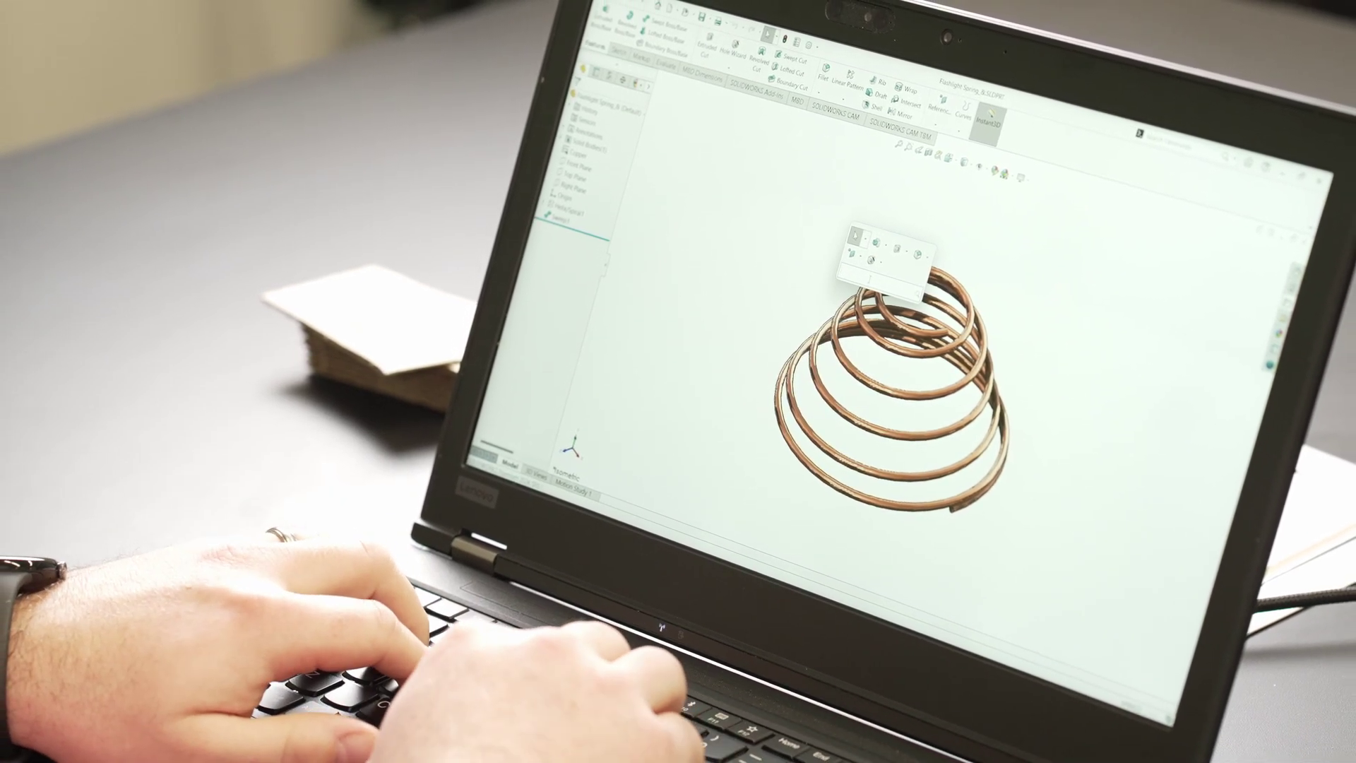
pyautogui.write('move')
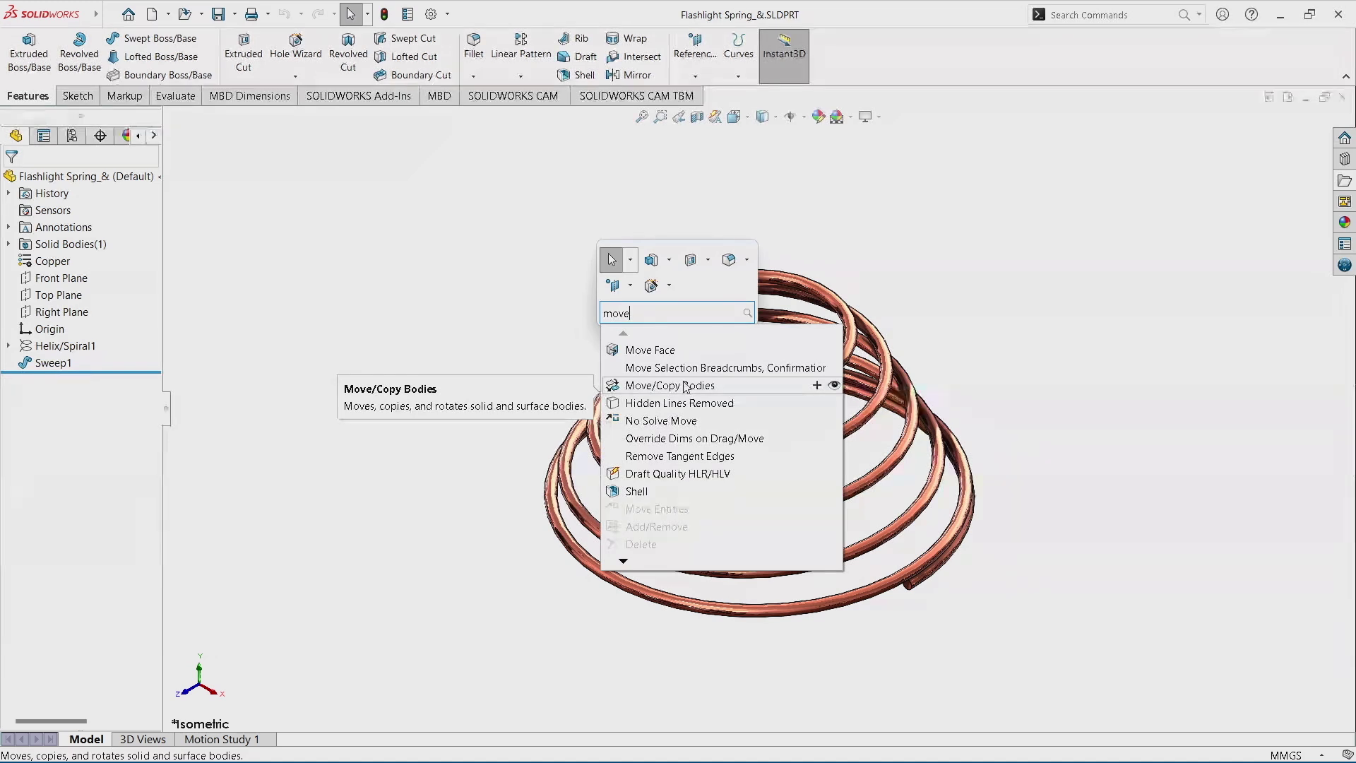
# Add Move/Copy Bodies to the part Shortcut Bar and reveal where the command lives in the interface.
pyautogui.click(816, 386)
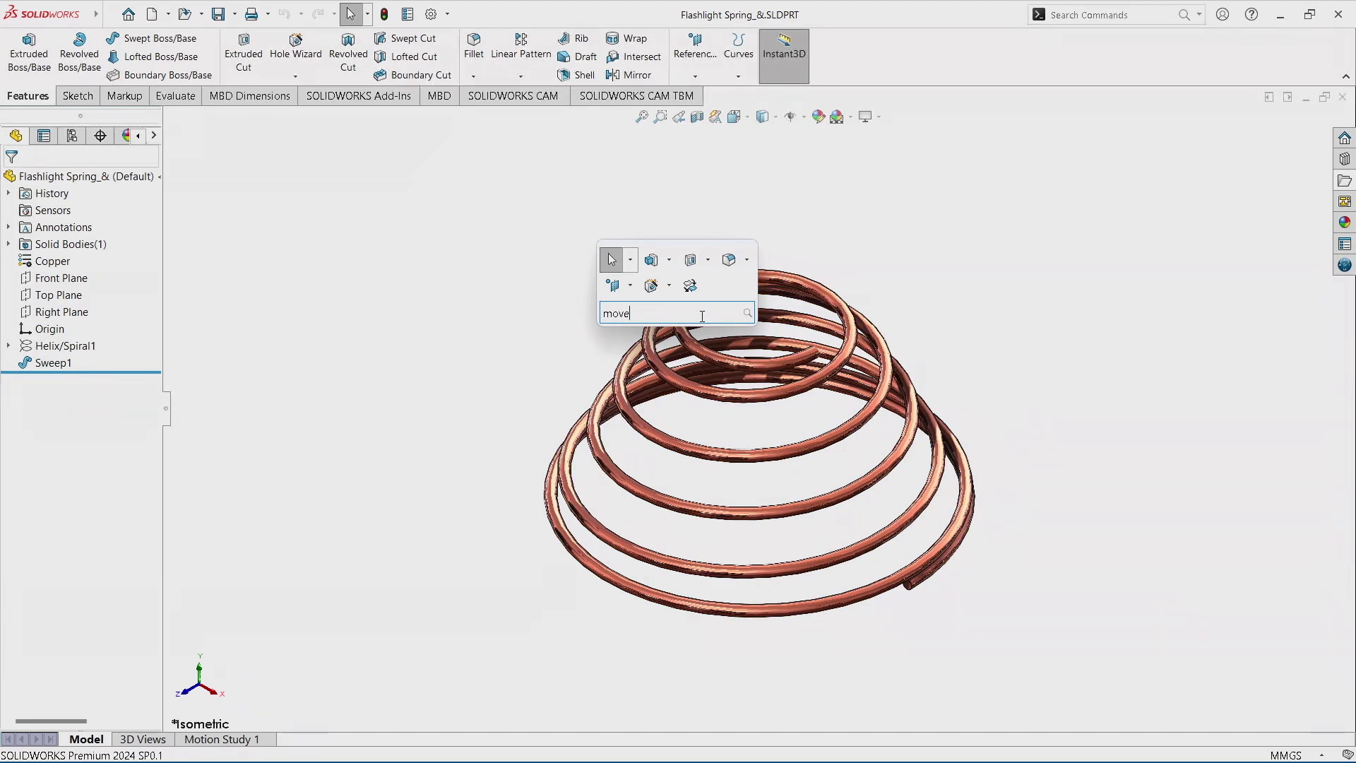
pyautogui.click(753, 318)
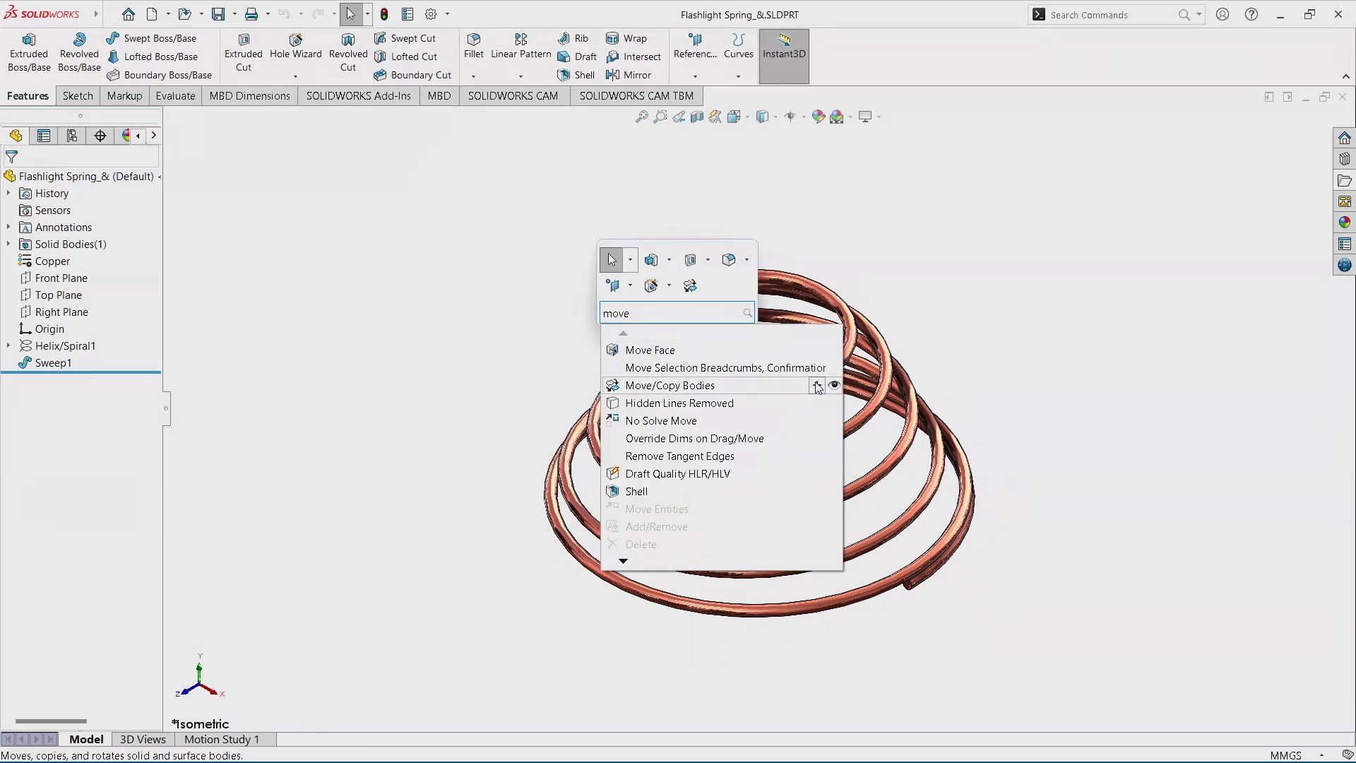
pyautogui.click(835, 385)
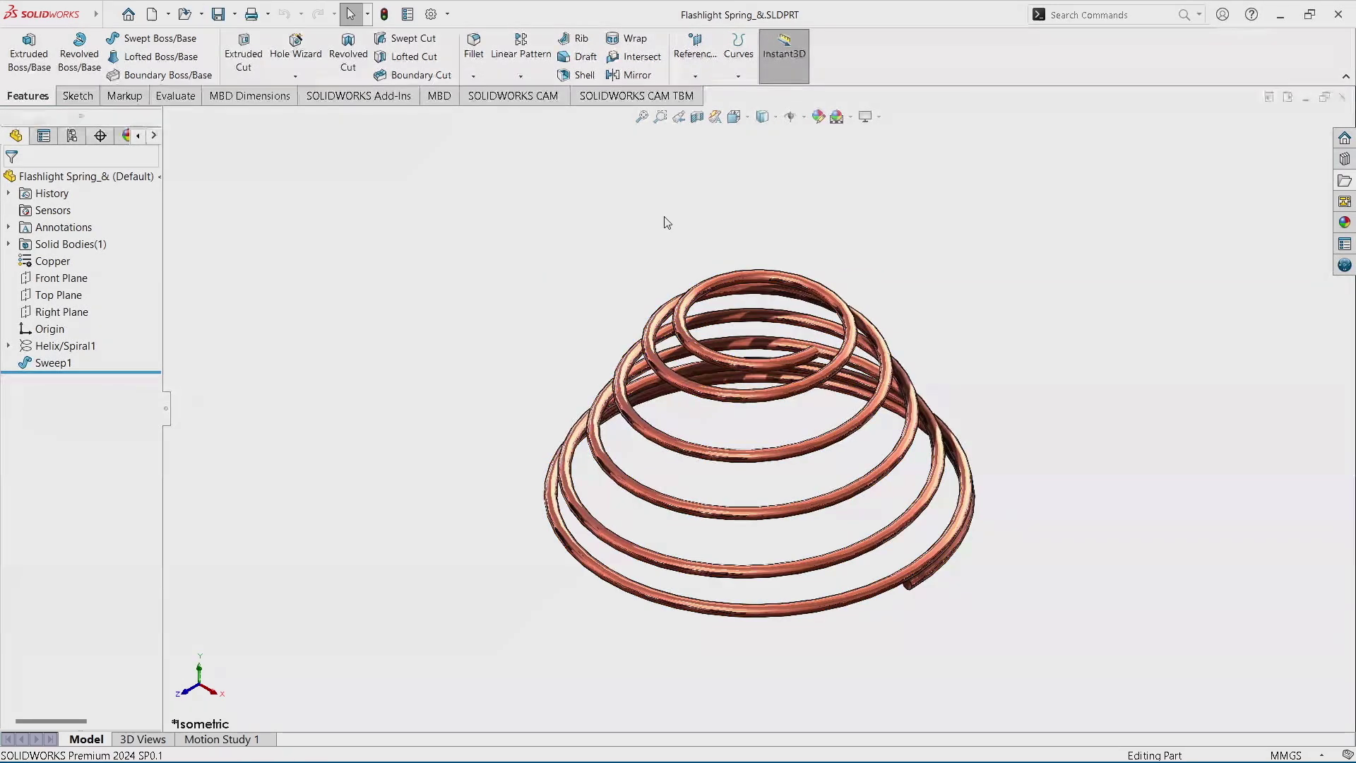
# Open the Customize dialog from the CommandManager on its Shortcut Bars tab.
pyautogui.rightClick(753, 59)
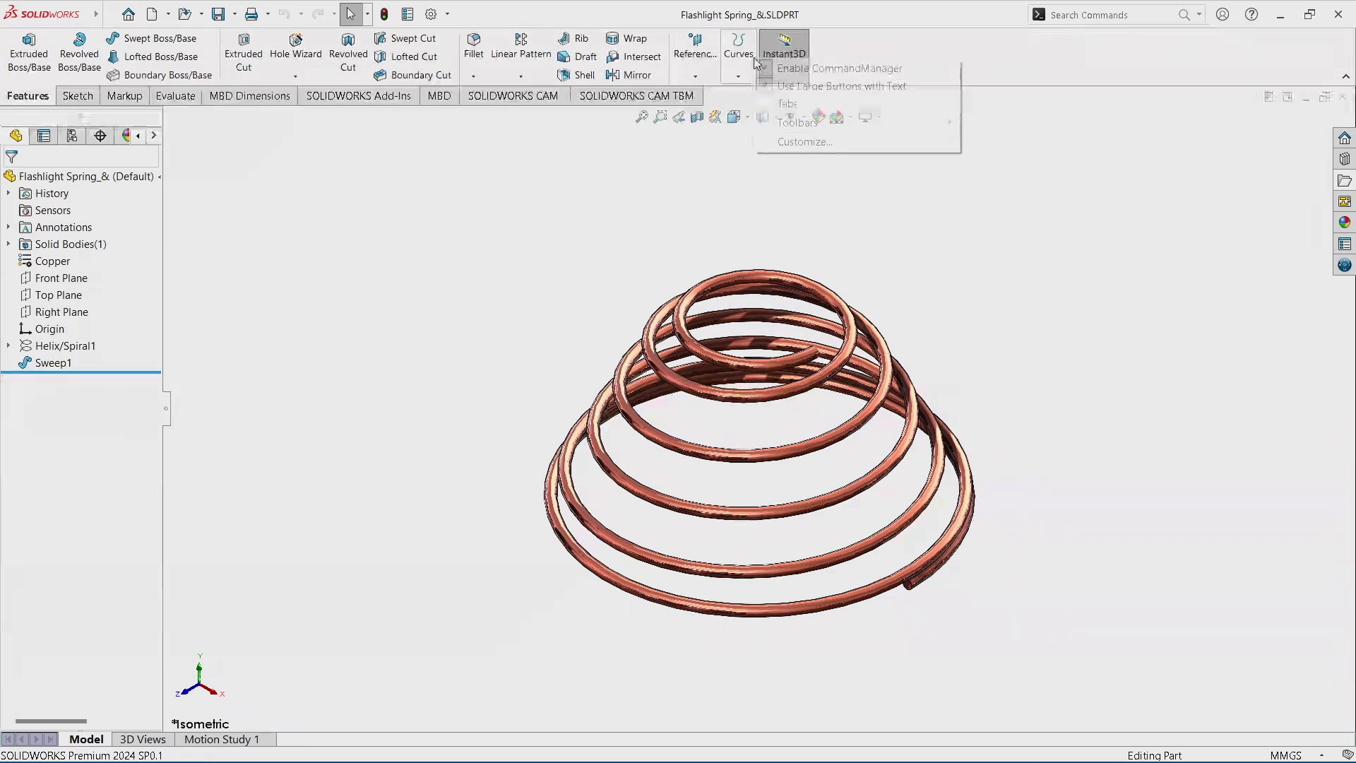
pyautogui.click(814, 142)
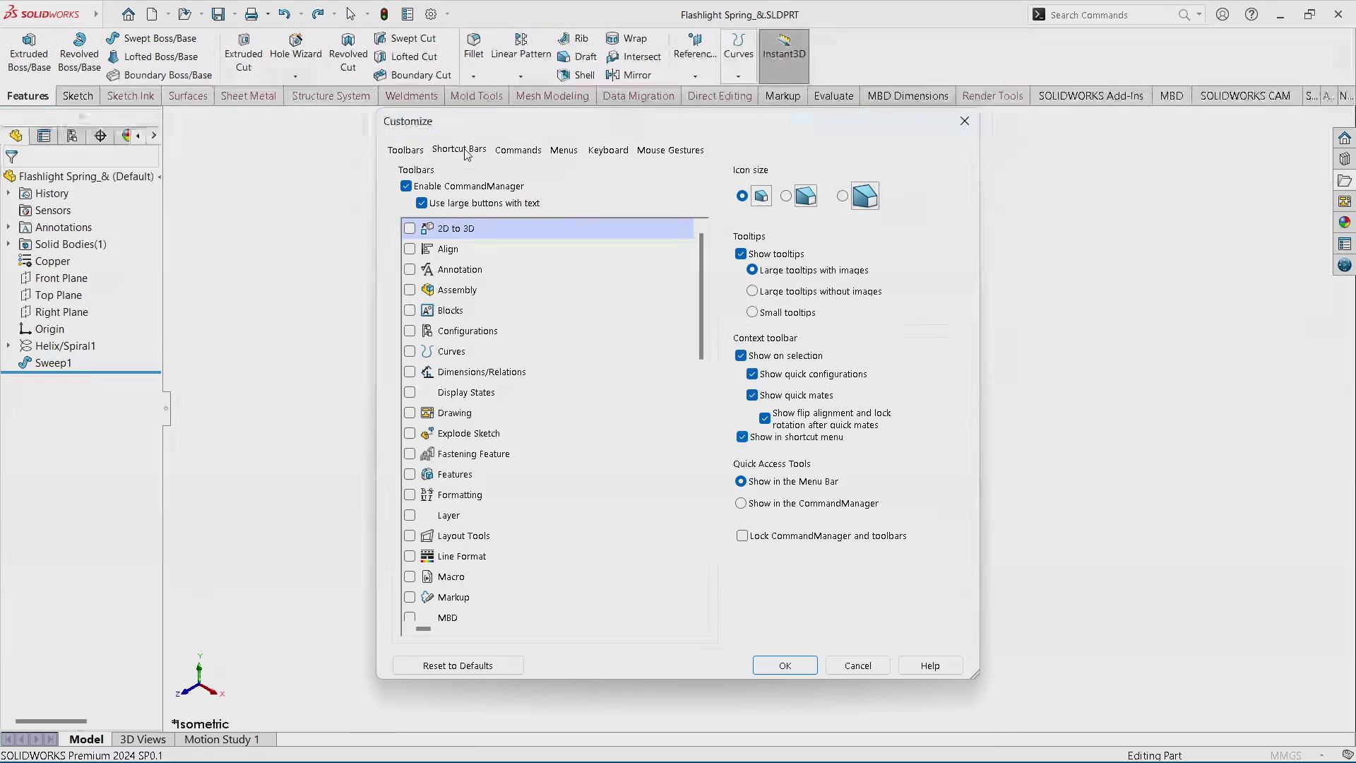
pyautogui.click(467, 152)
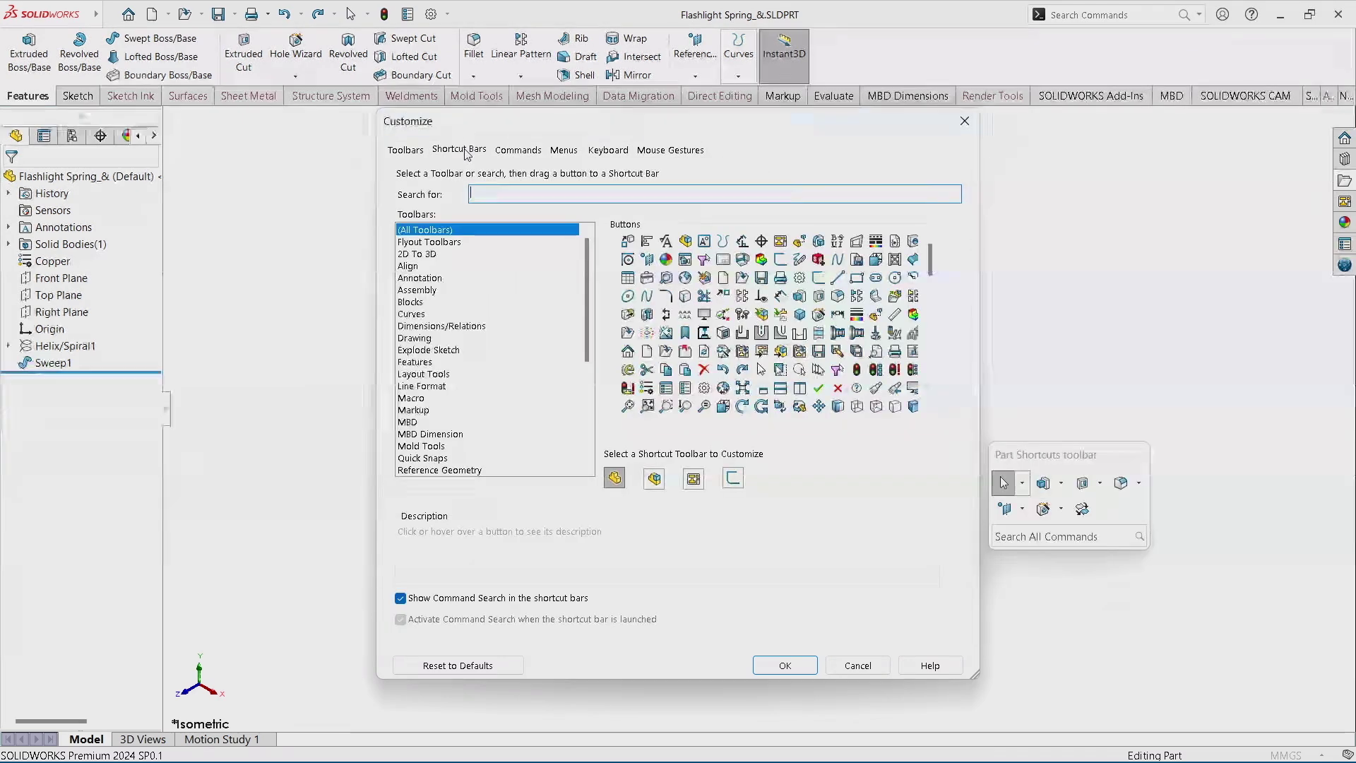
# Preview the Assembly, Drawing, Sketch and Part shortcut toolbars, then widen Part Shortcuts into one row.
pyautogui.click(654, 479)
pyautogui.click(694, 479)
pyautogui.click(732, 480)
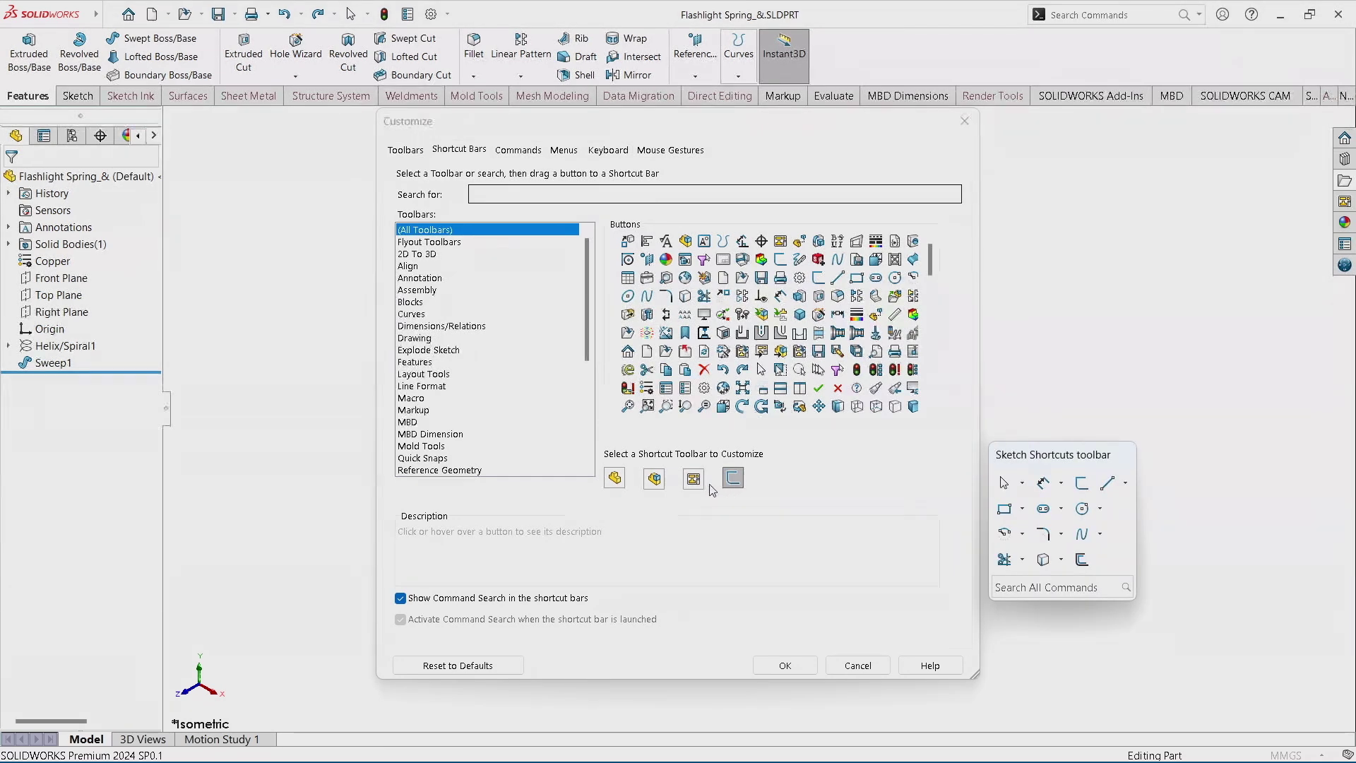
pyautogui.click(615, 481)
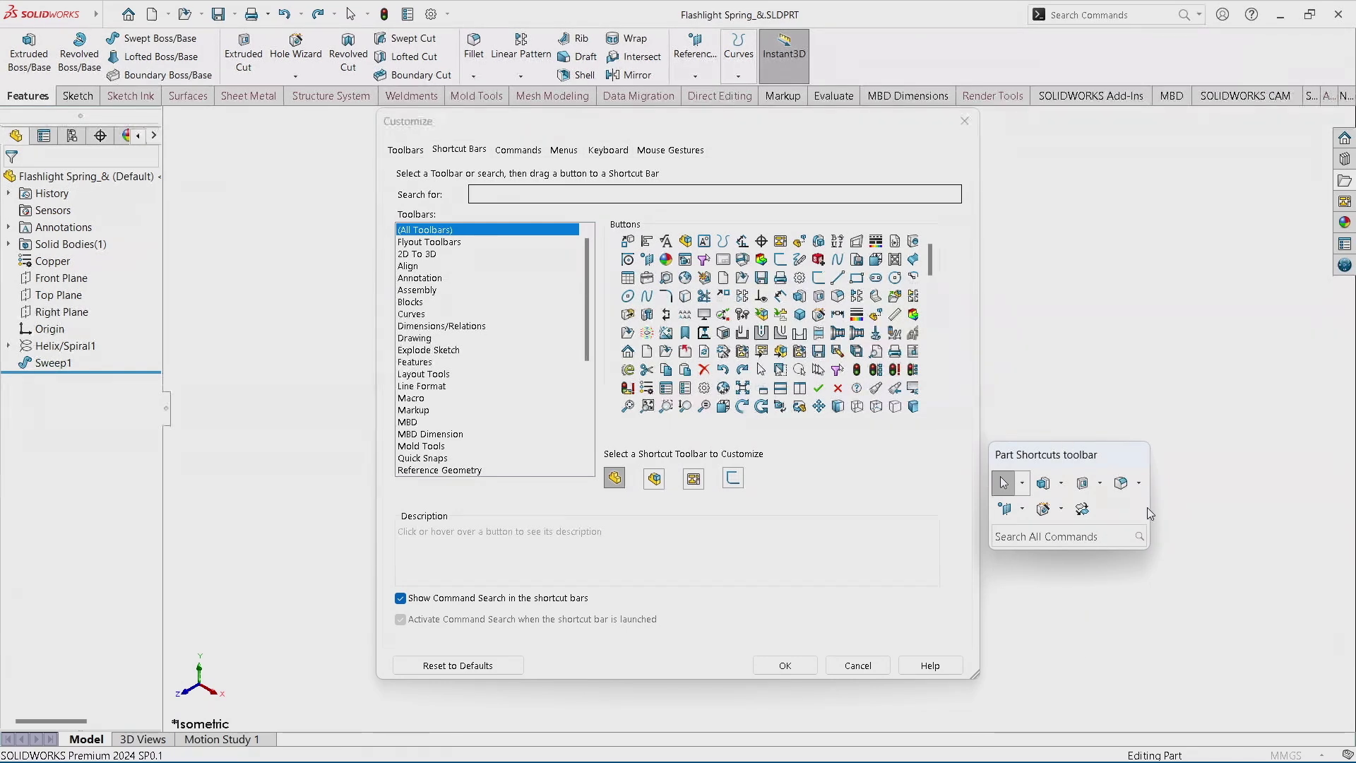
pyautogui.moveTo(1152, 508); pyautogui.dragTo(1318, 507)
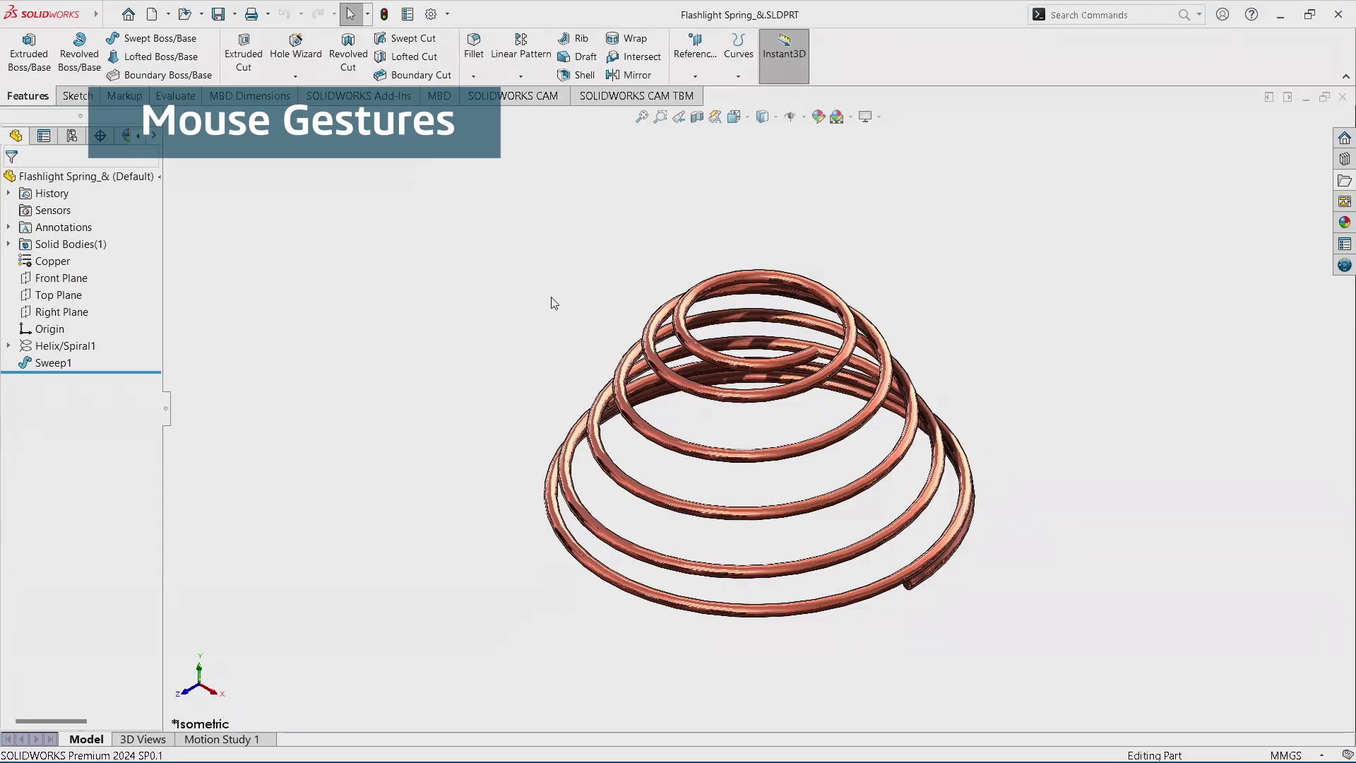
# Use mouse gestures to view the spring from above and below, then edit Sketch1 under Helix/Spiral1.
pyautogui.moveTo(552, 300); pyautogui.dragTo(552, 367, button='right')
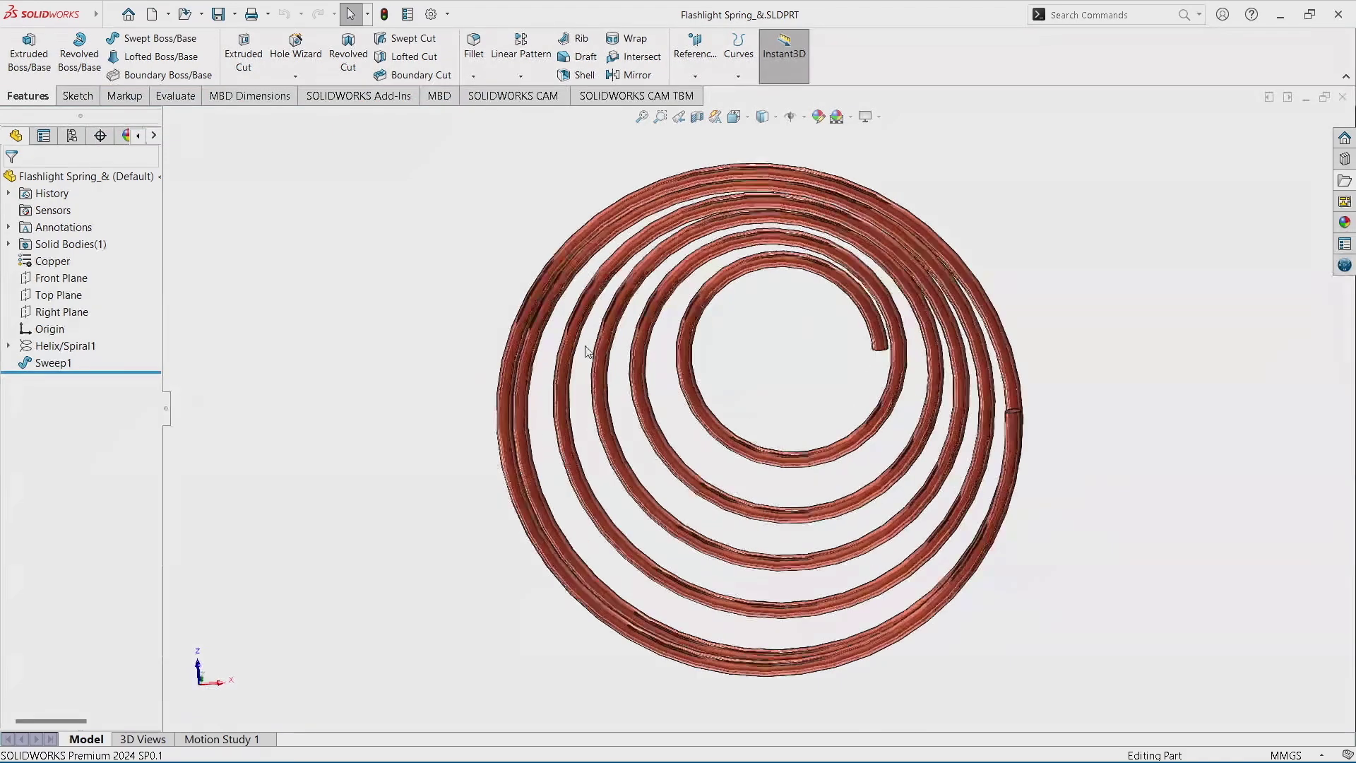
pyautogui.moveTo(447, 323); pyautogui.dragTo(382, 336, button='right')
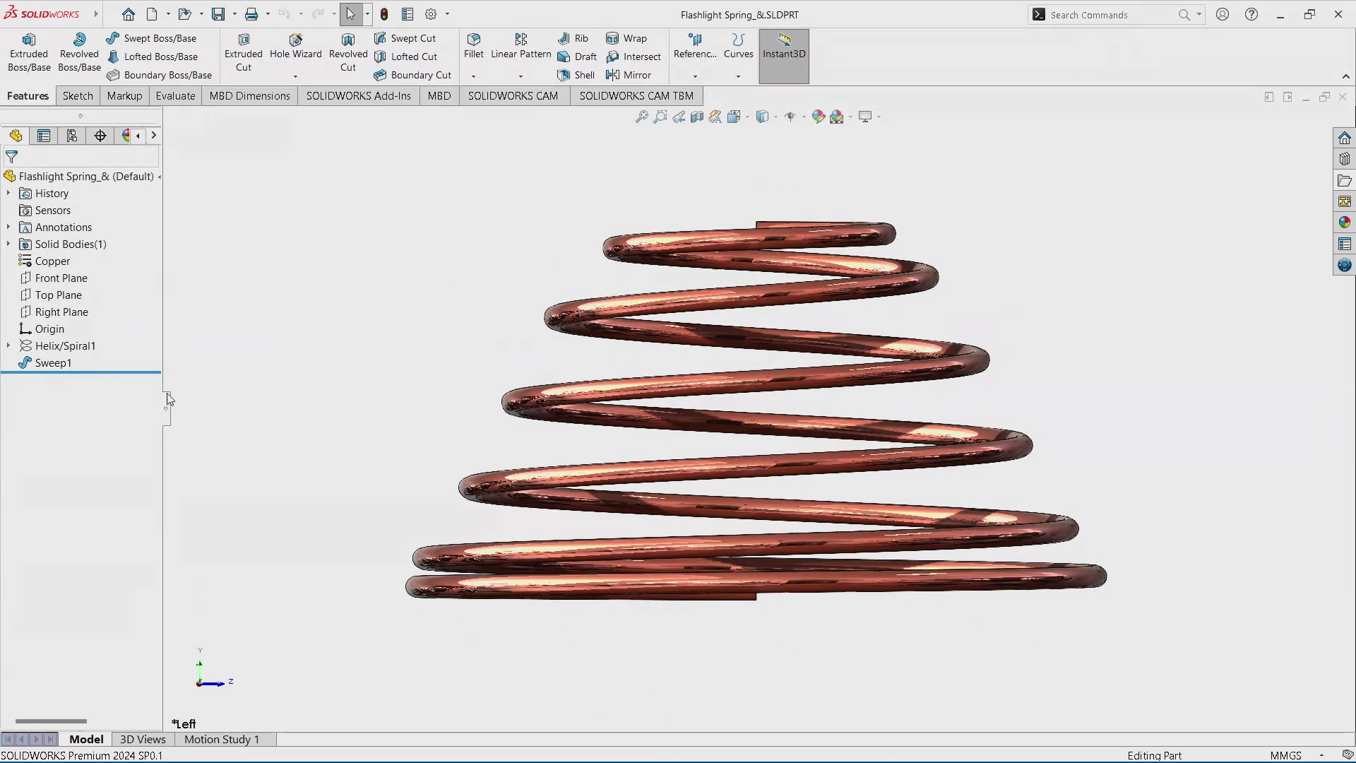
pyautogui.click(9, 346)
pyautogui.rightClick(70, 363)
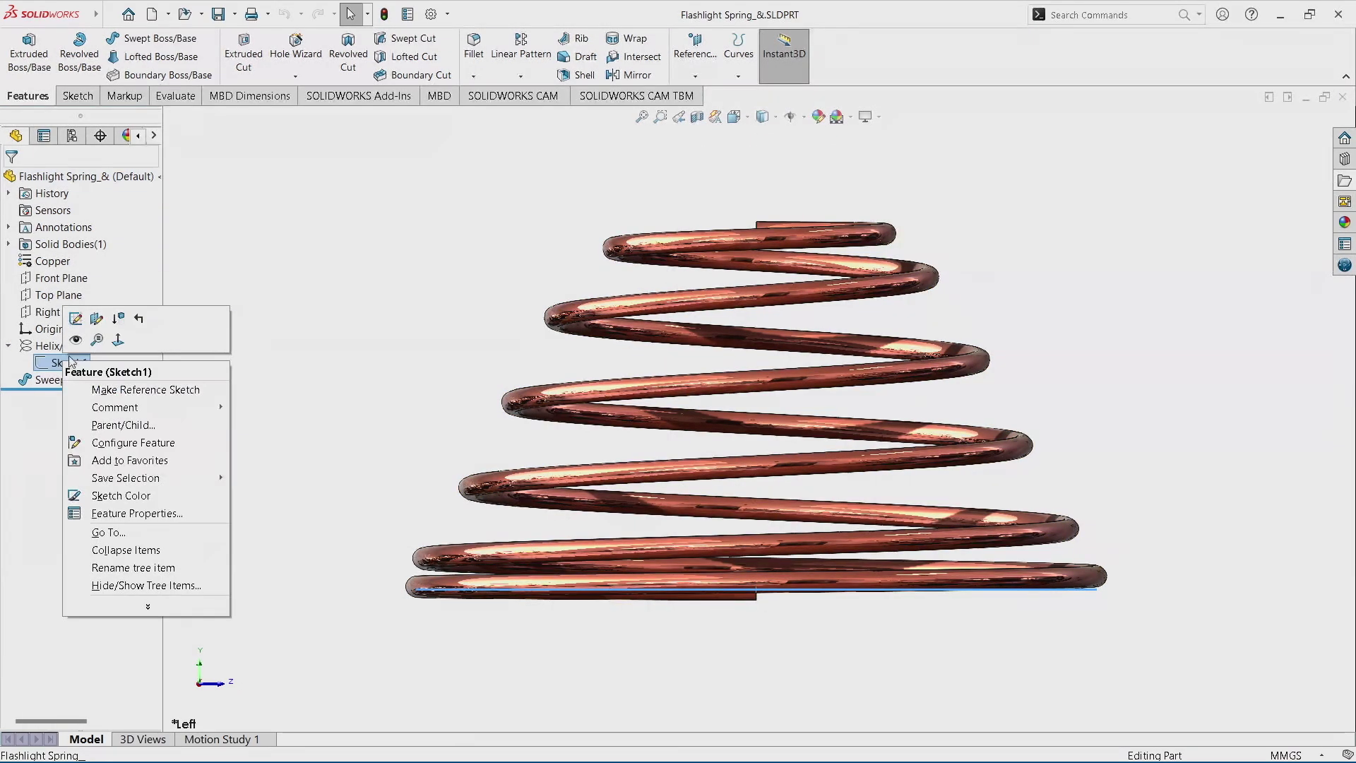
pyautogui.click(75, 318)
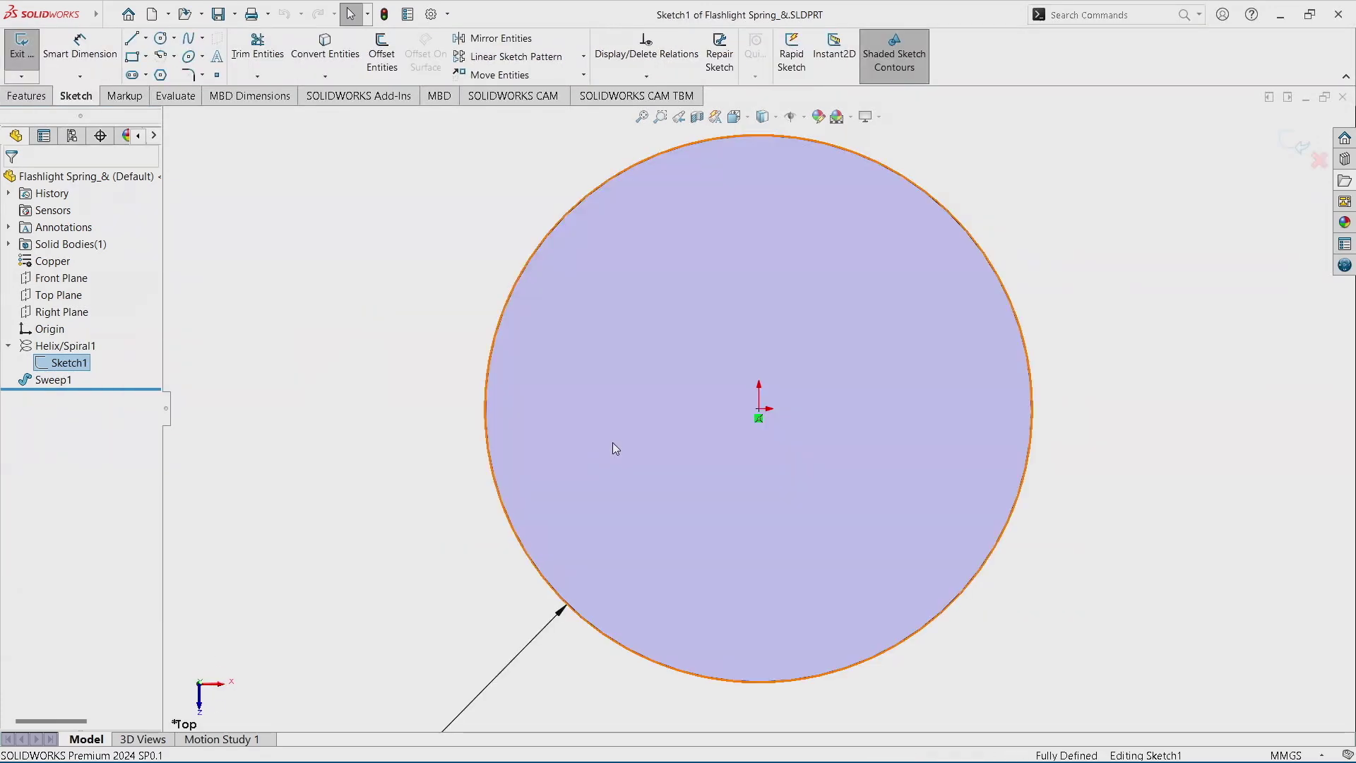
# Try the sketch gesture wheel and S-key toolbar, exit Sketch1 to rebuild the spring, and open the ribbon's options menu.
pyautogui.moveTo(424, 394)
pyautogui.mouseDown(button='right')
pyautogui.moveTo(439, 376)
pyautogui.moveTo(394, 391)
pyautogui.moveTo(442, 430)
pyautogui.moveTo(430, 384)
pyautogui.moveTo(434, 414)
pyautogui.mouseUp(button='right')
pyautogui.press('s')
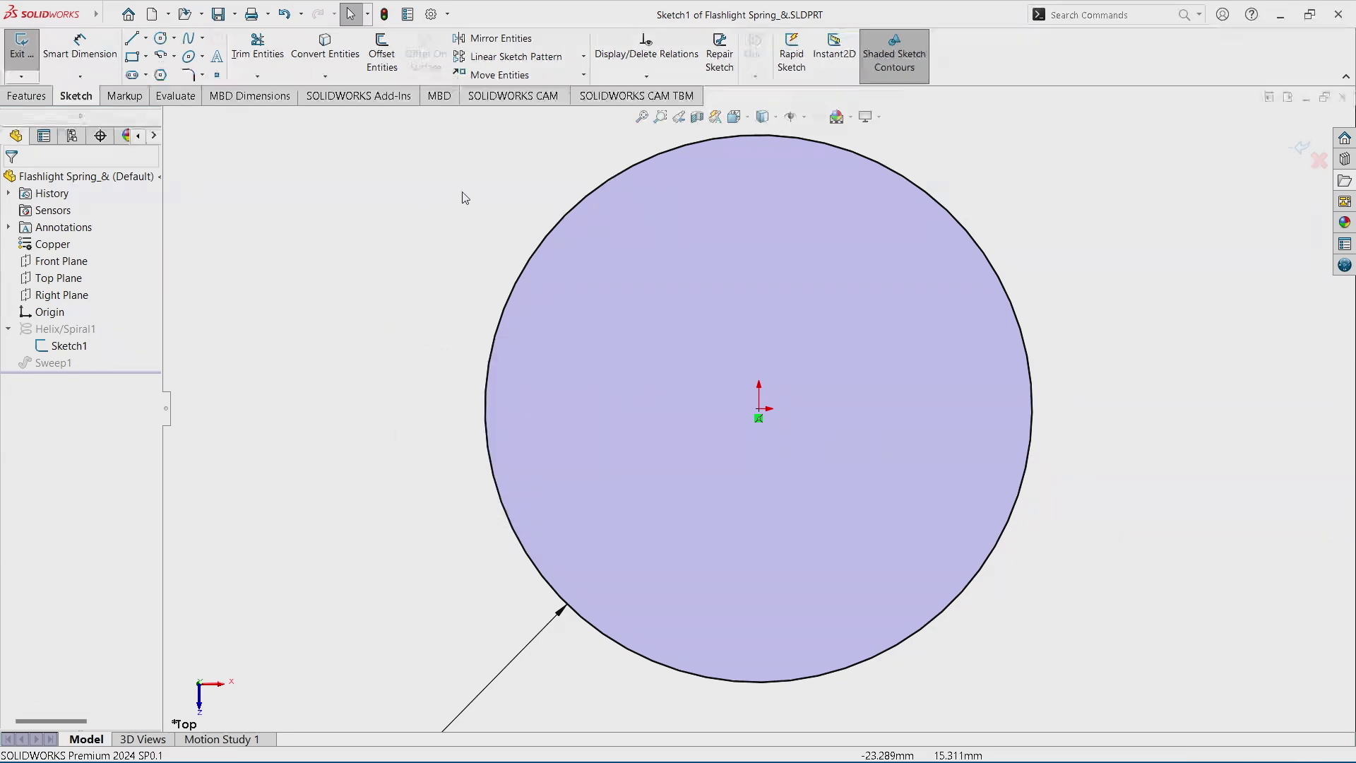
pyautogui.click(1304, 143)
pyautogui.rightClick(671, 59)
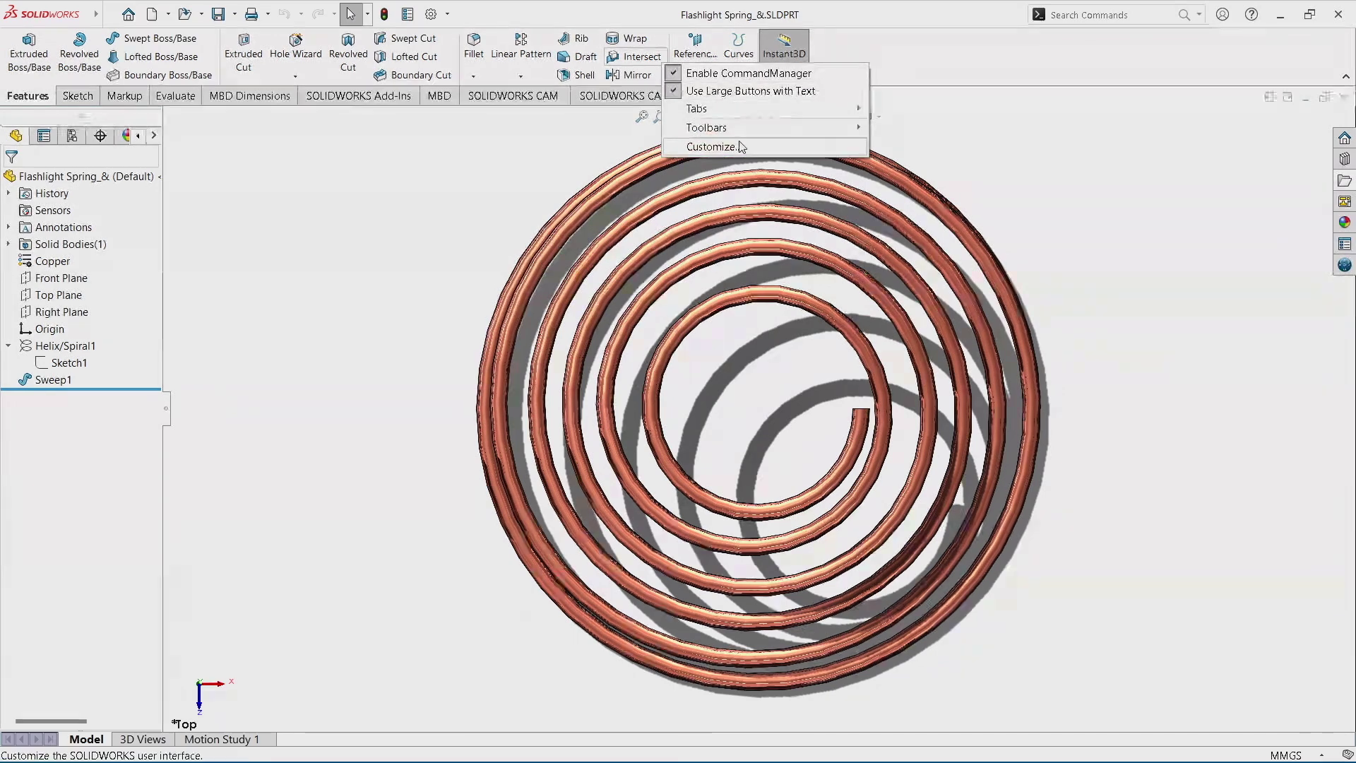
# In Customize's Mouse Gestures tab, change the gesture count from 4 Gestures to 12 Gestures.
pyautogui.click(714, 147)
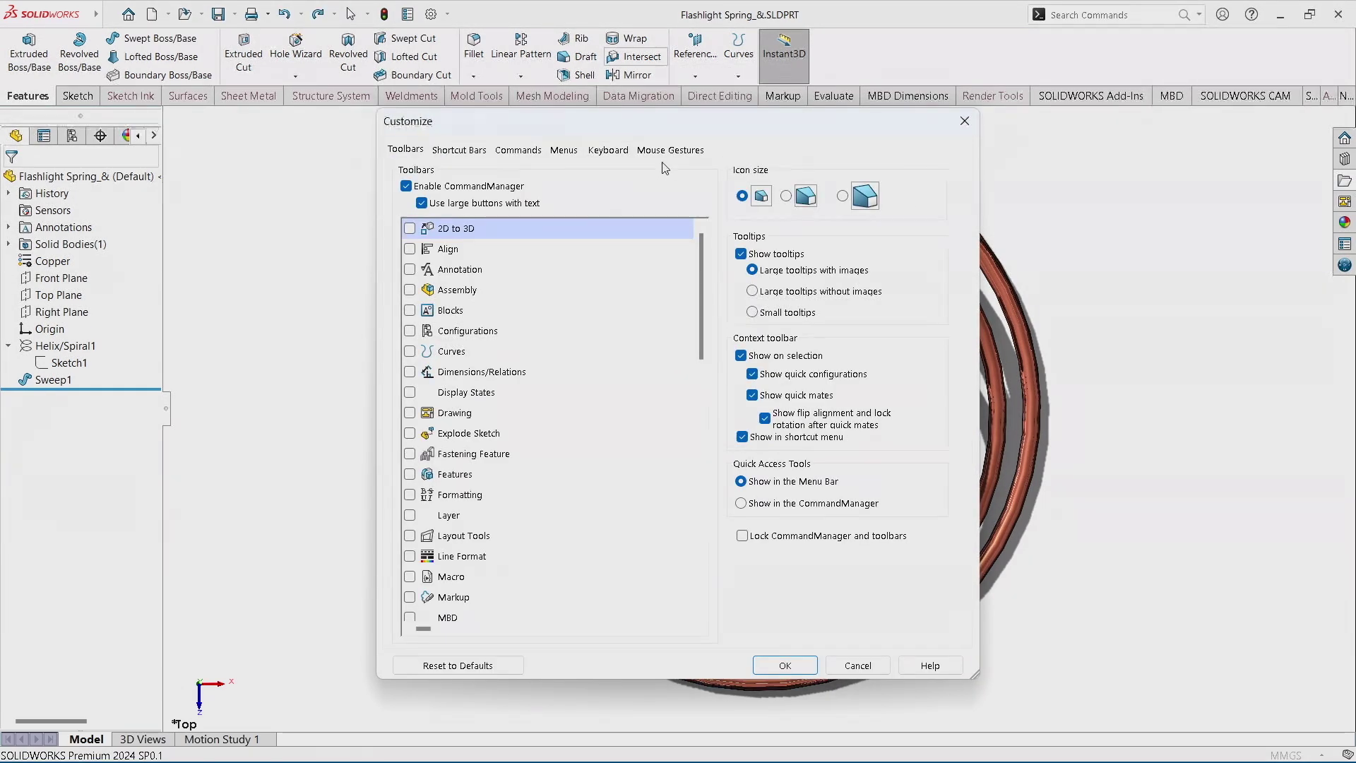
pyautogui.click(671, 150)
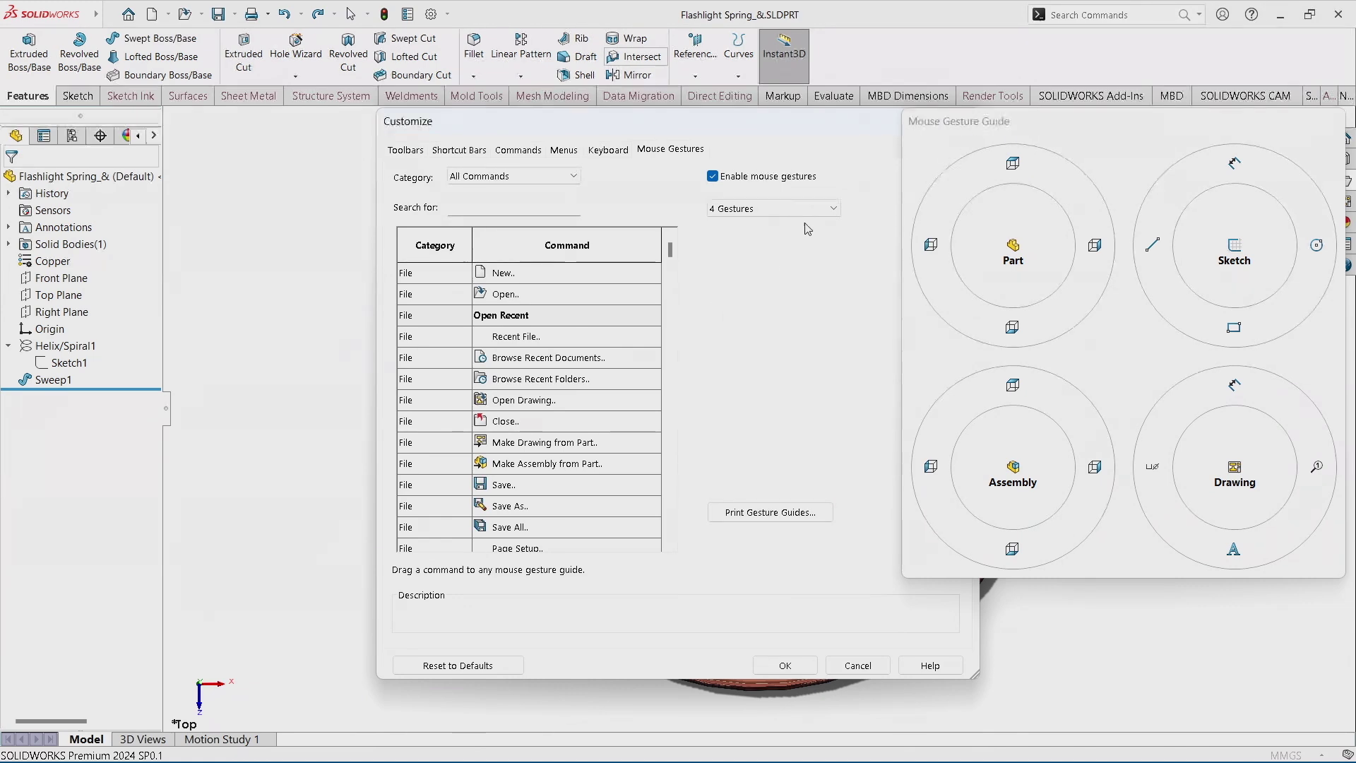
pyautogui.click(834, 209)
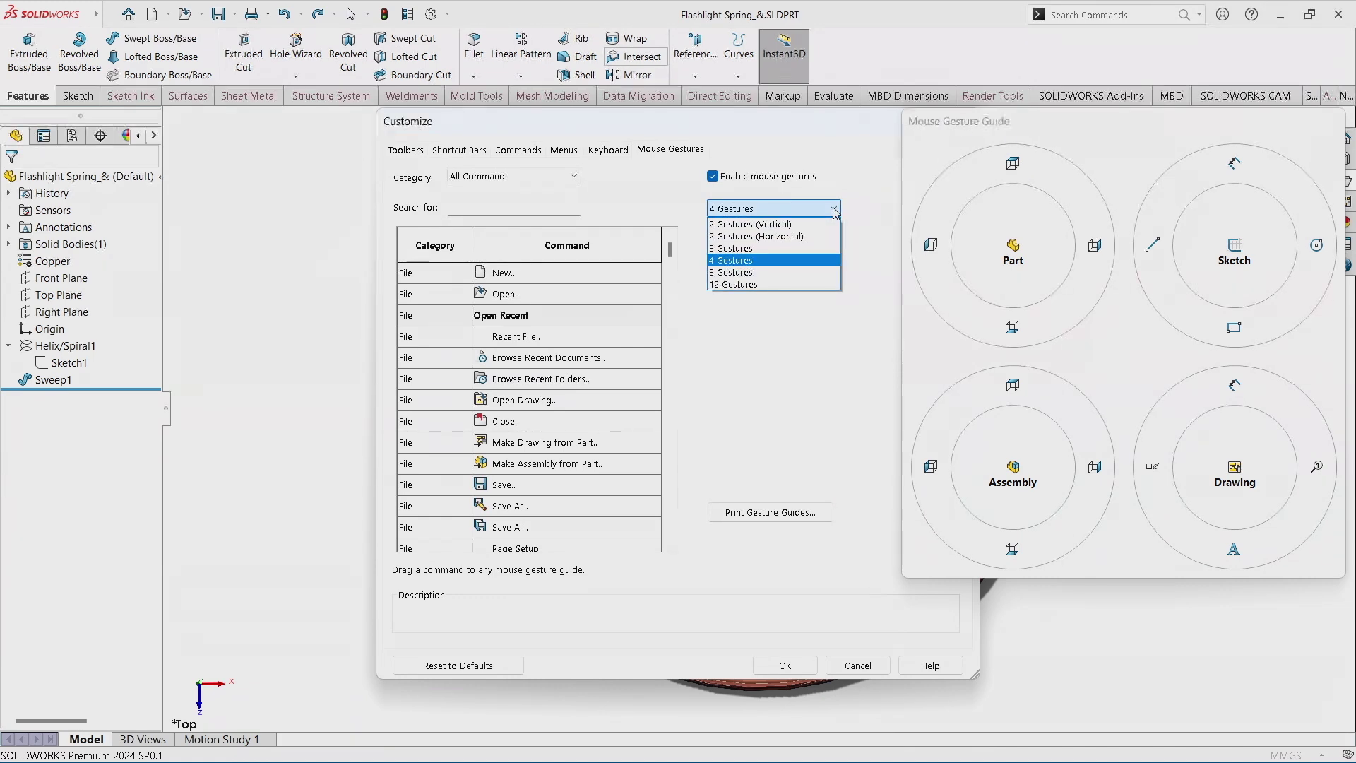
pyautogui.click(759, 285)
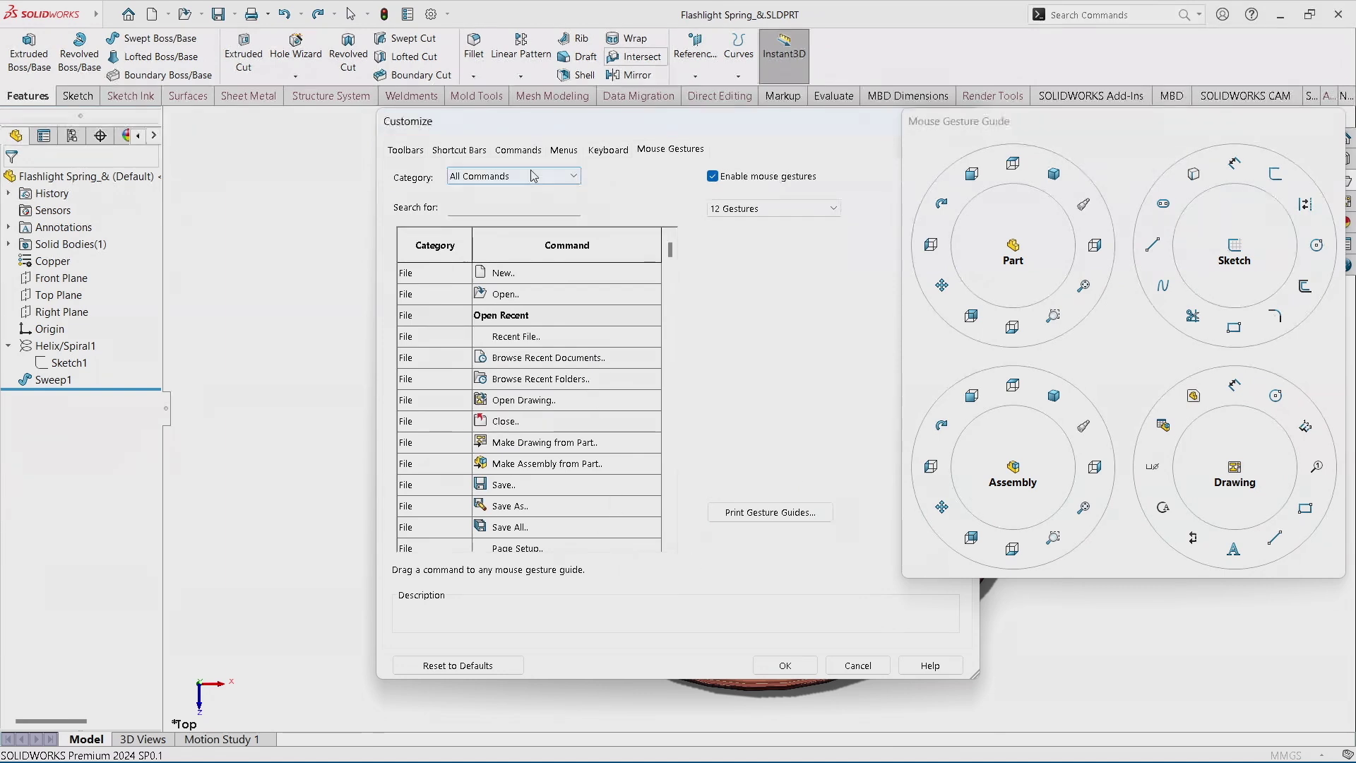
# Search the command list for 'centerline' and place Centerline on the Sketch gesture wheel.
pyautogui.click(507, 209)
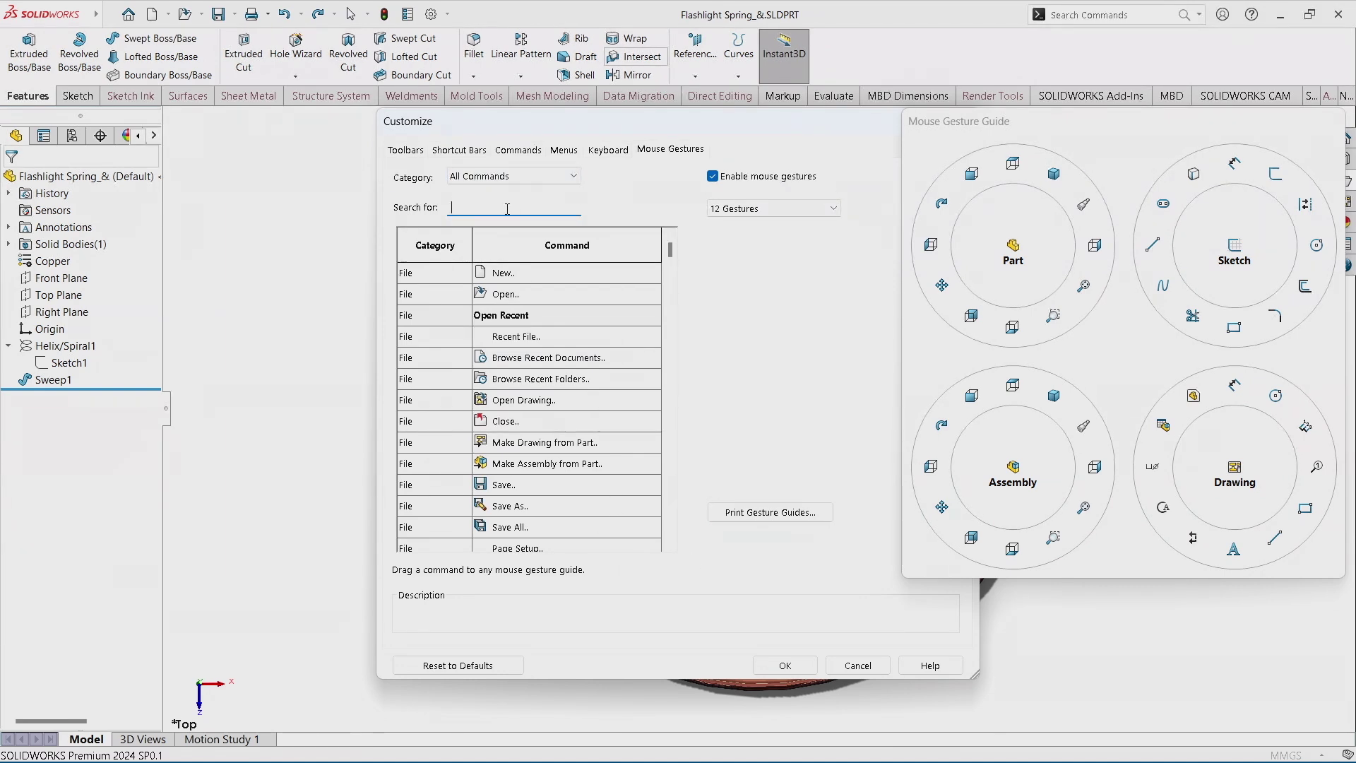
pyautogui.write('cen')
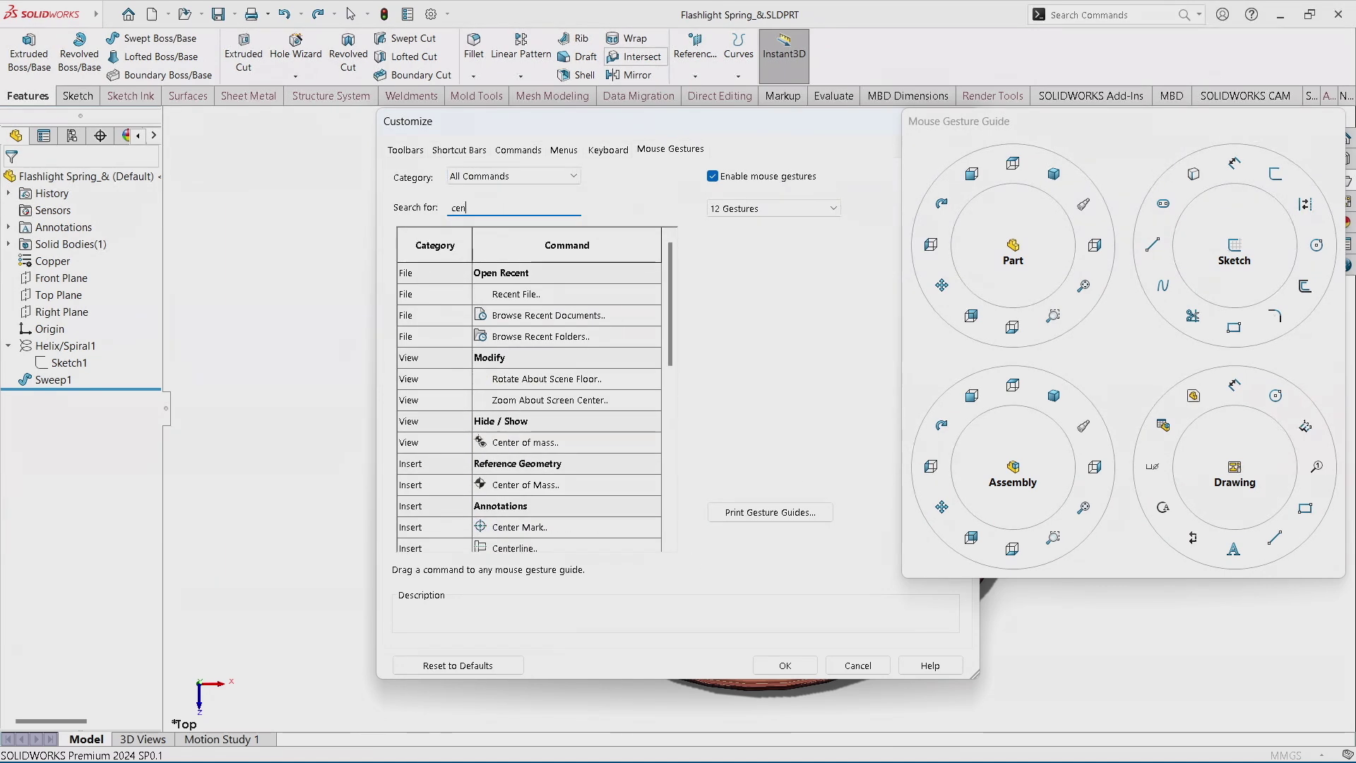
pyautogui.write('ter')
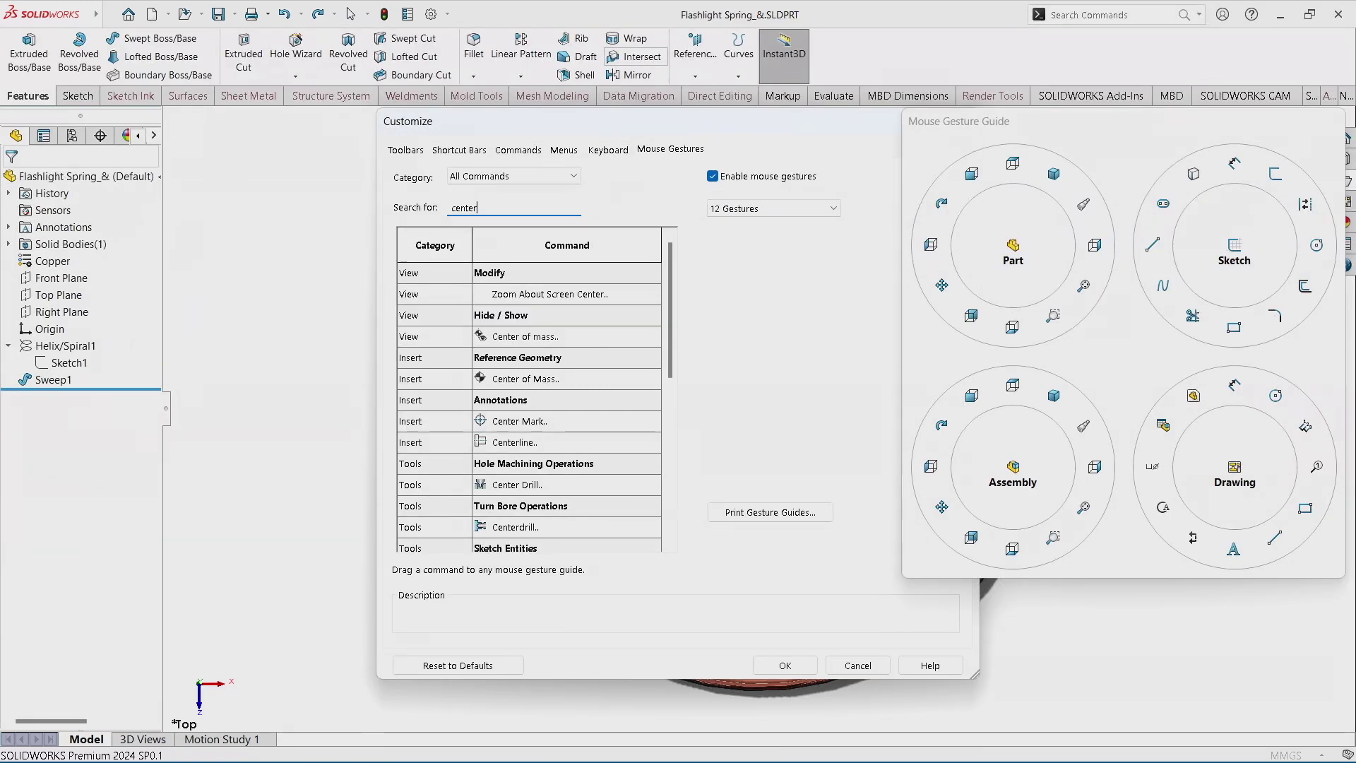
pyautogui.write('line')
pyautogui.moveTo(597, 337)
pyautogui.mouseDown()
pyautogui.moveTo(603, 350)
pyautogui.moveTo(1233, 261)
pyautogui.moveTo(1315, 236)
pyautogui.moveTo(1320, 249)
pyautogui.mouseUp()
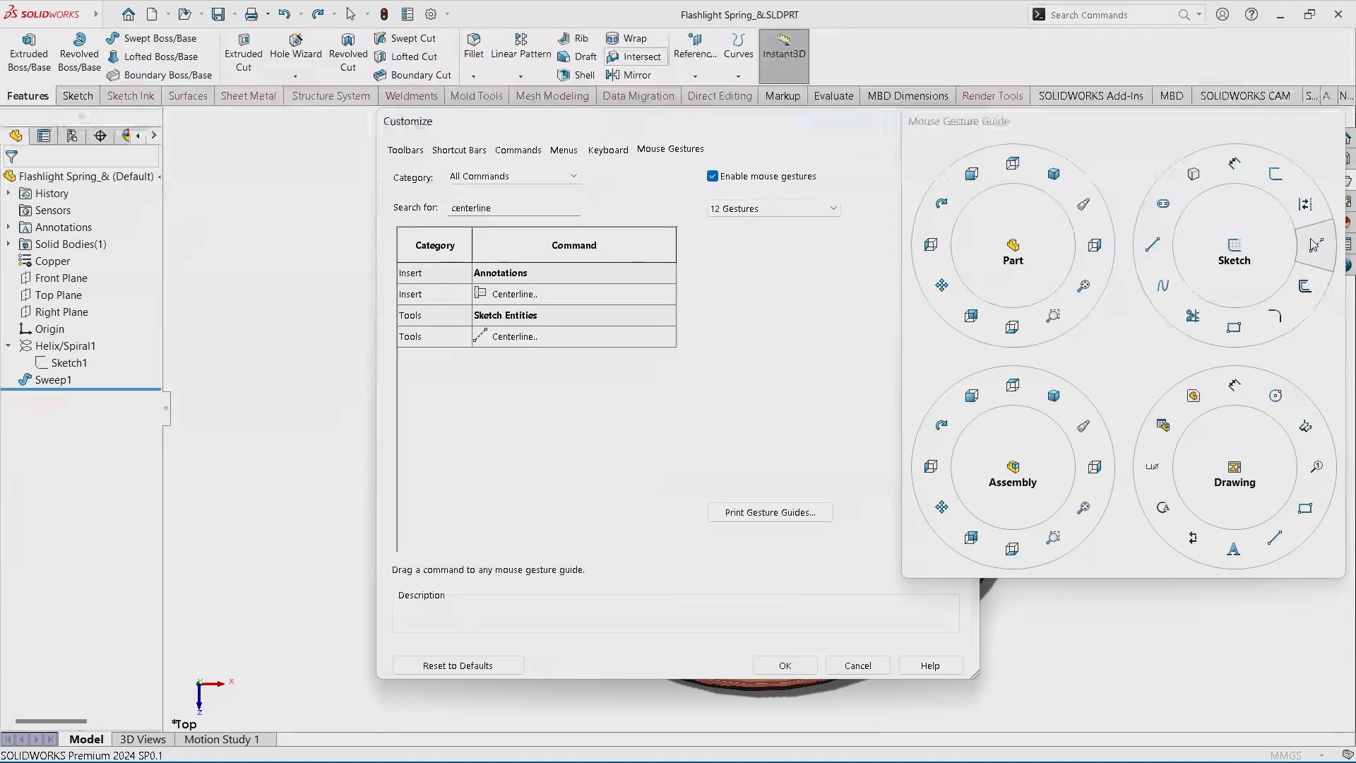
# Add Centerline to the Drawing wheel, empty one unwanted Drawing slot, and print the gesture guides.
pyautogui.moveTo(1315, 246); pyautogui.dragTo(1316, 476)
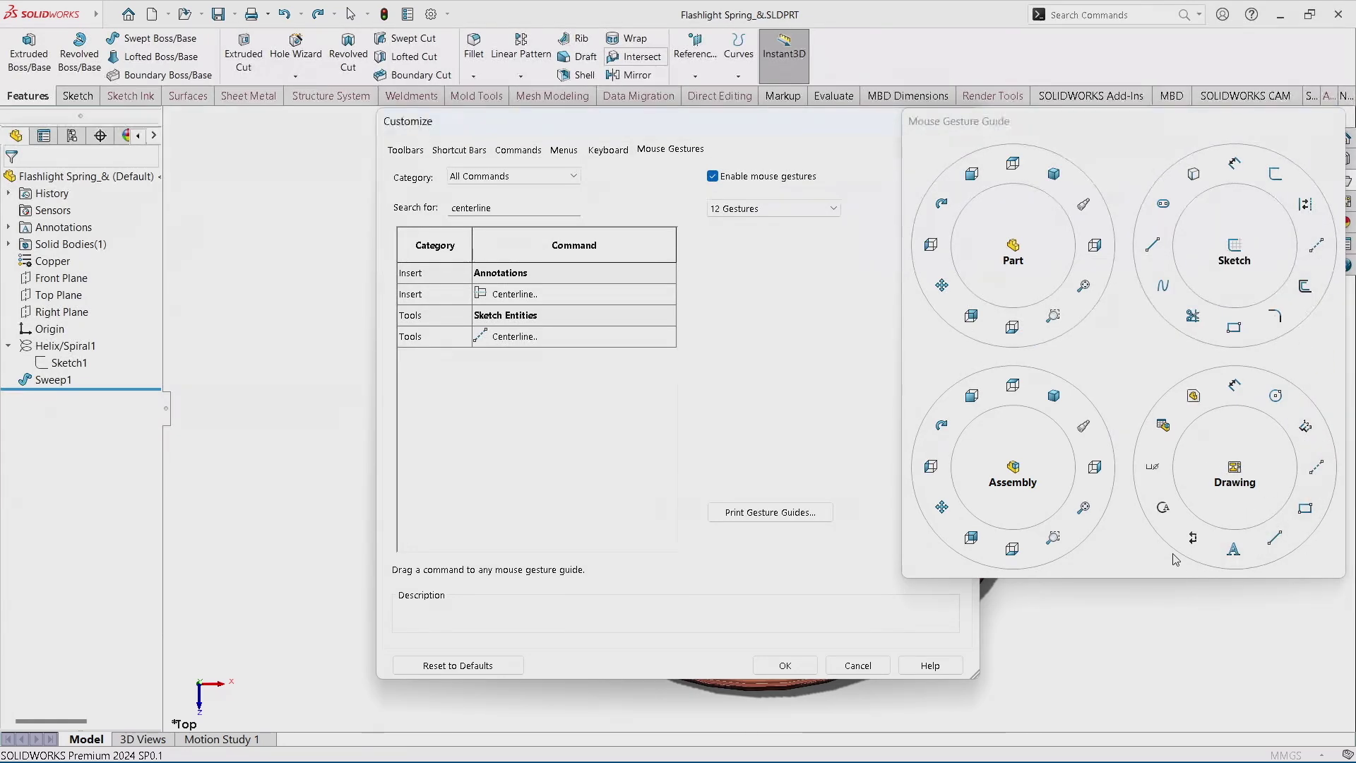
pyautogui.moveTo(1193, 538); pyautogui.dragTo(1225, 453)
pyautogui.click(760, 518)
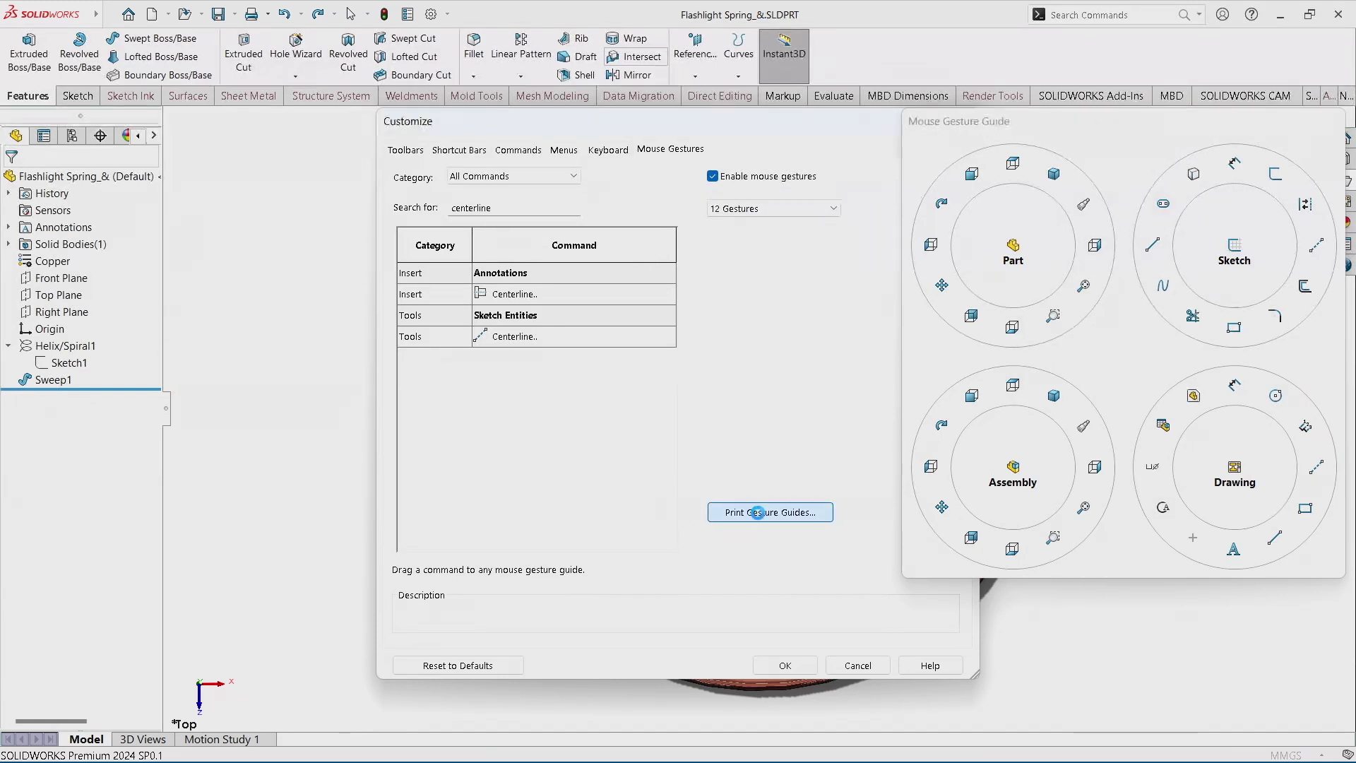